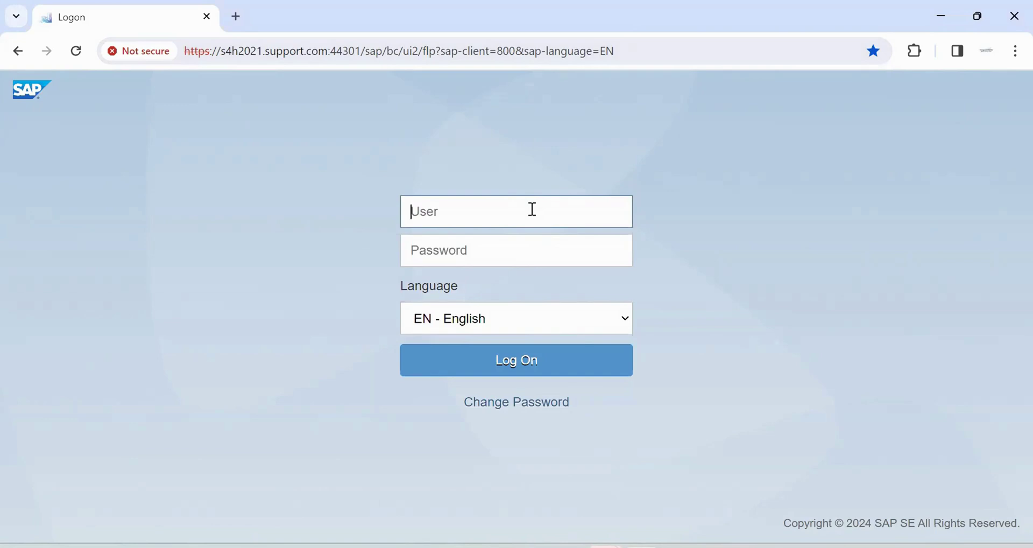
Log on to SAP Fiori with the demo user name and its password, keeping EN - English
text(demoid)
key(Tab)
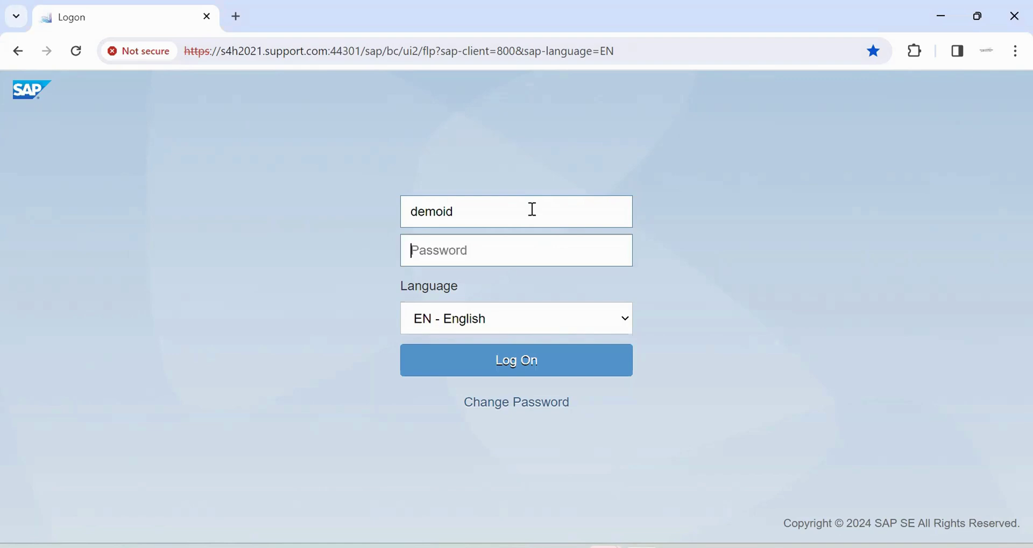
text(•••••••••)
key(Return)
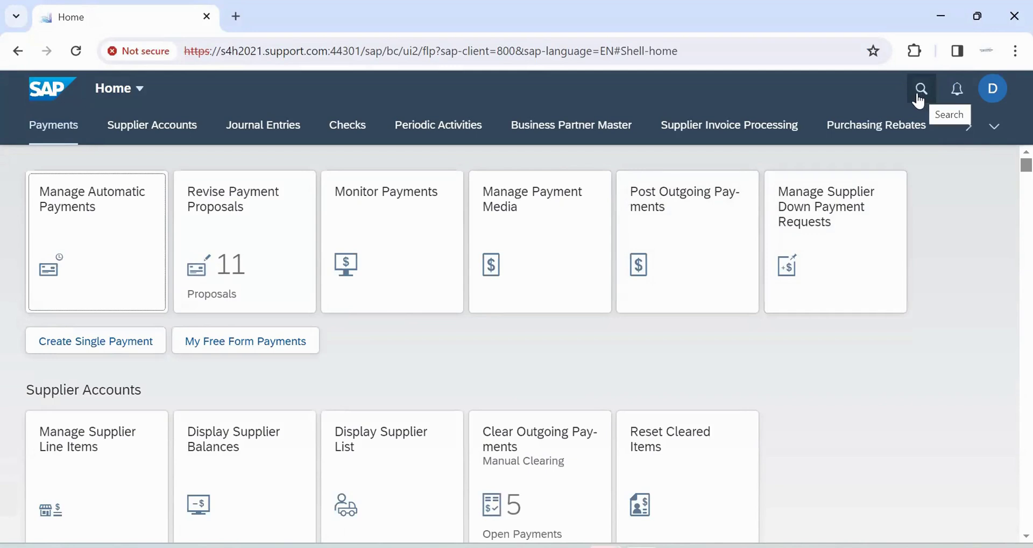
Search for 'manage purcha' and launch the Manage Purchase Orders app
click(921, 96)
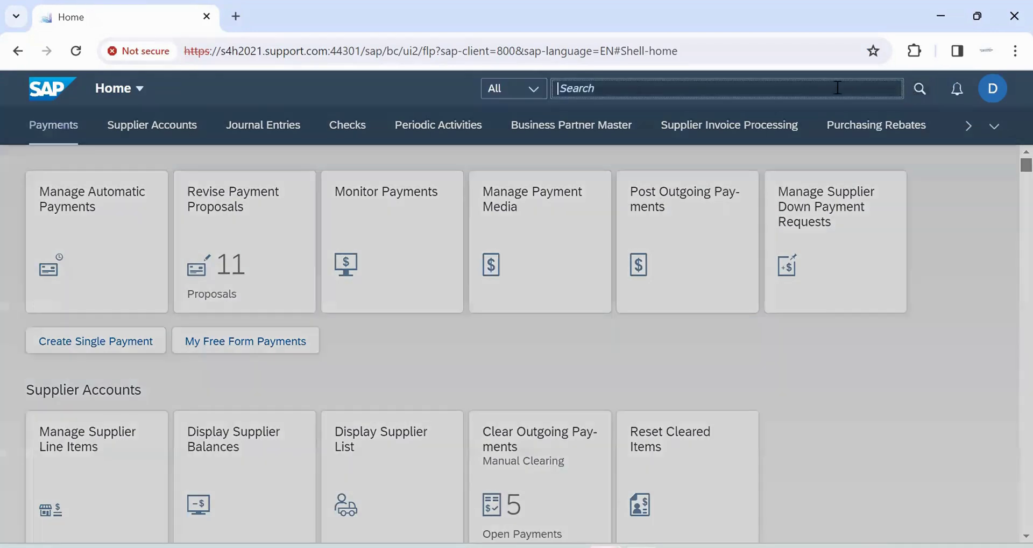
text(man)
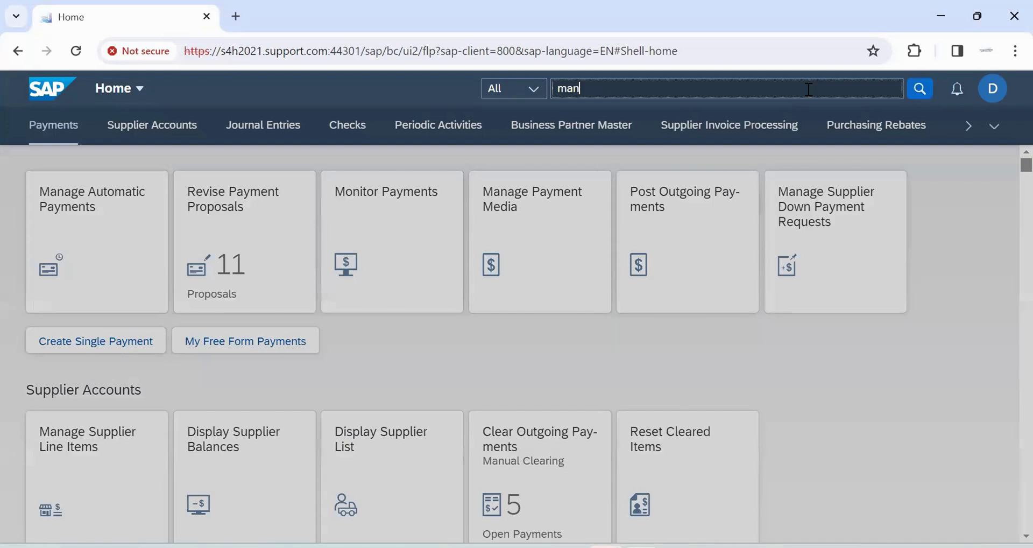
text(age purchase orders)
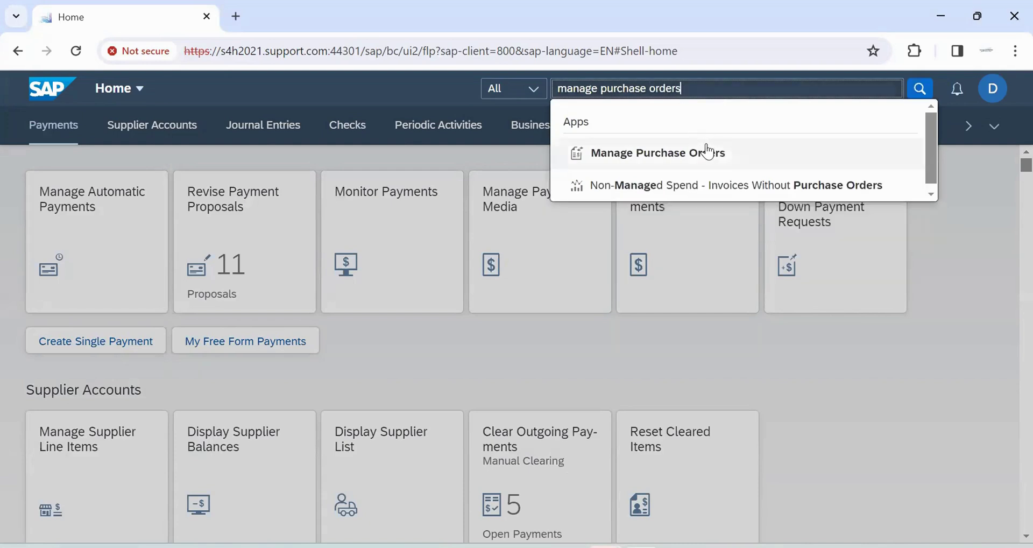
click(707, 155)
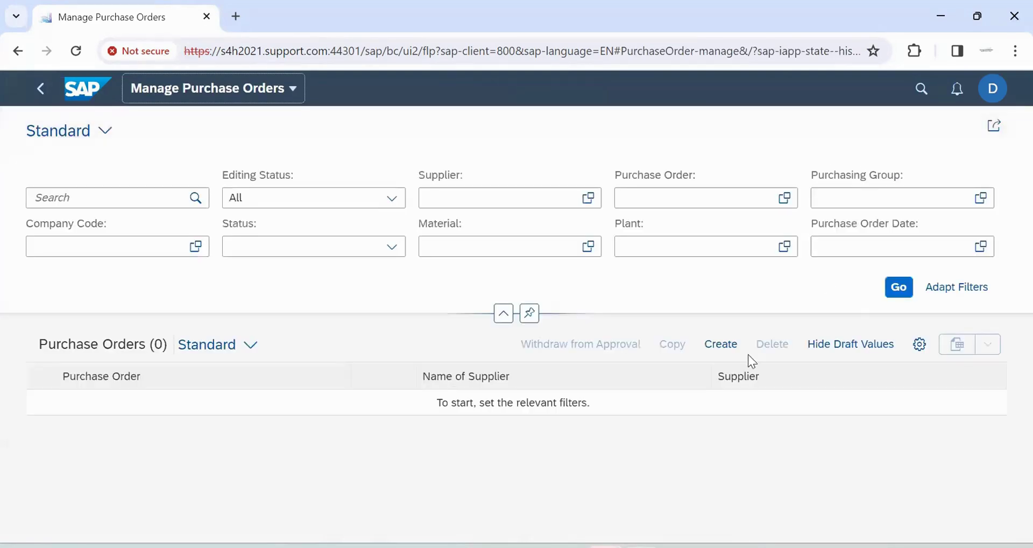
Create a new purchase order from the Purchase Orders list
click(724, 344)
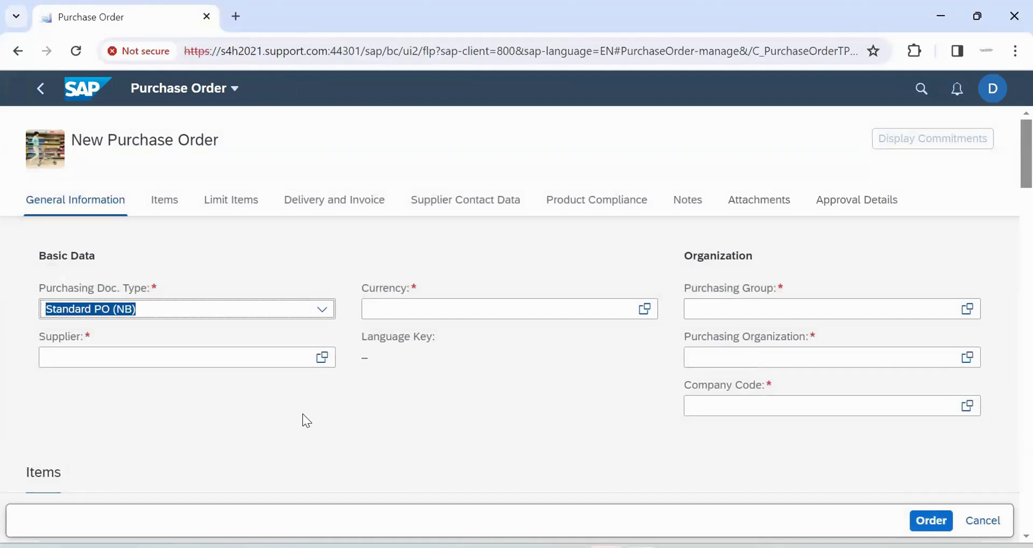
Set the document type to Domestic PO (ZNB) and purchasing group to Energy (100)
click(322, 312)
text(znb)
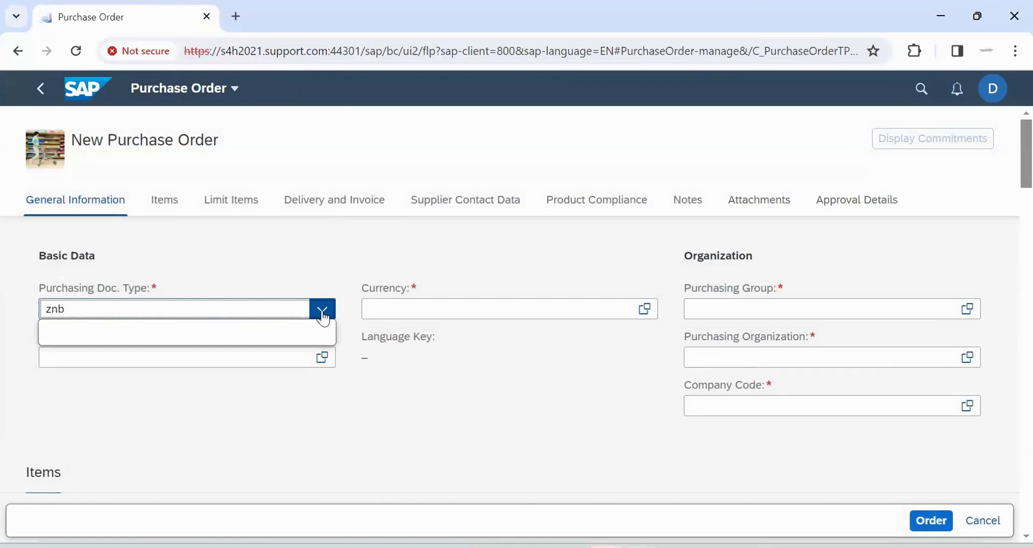
key(Return)
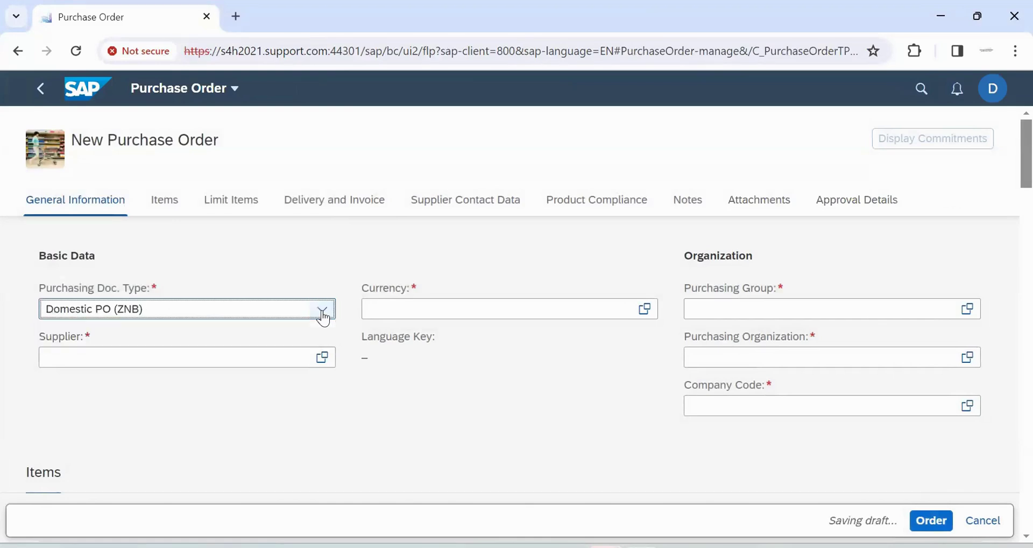
click(733, 313)
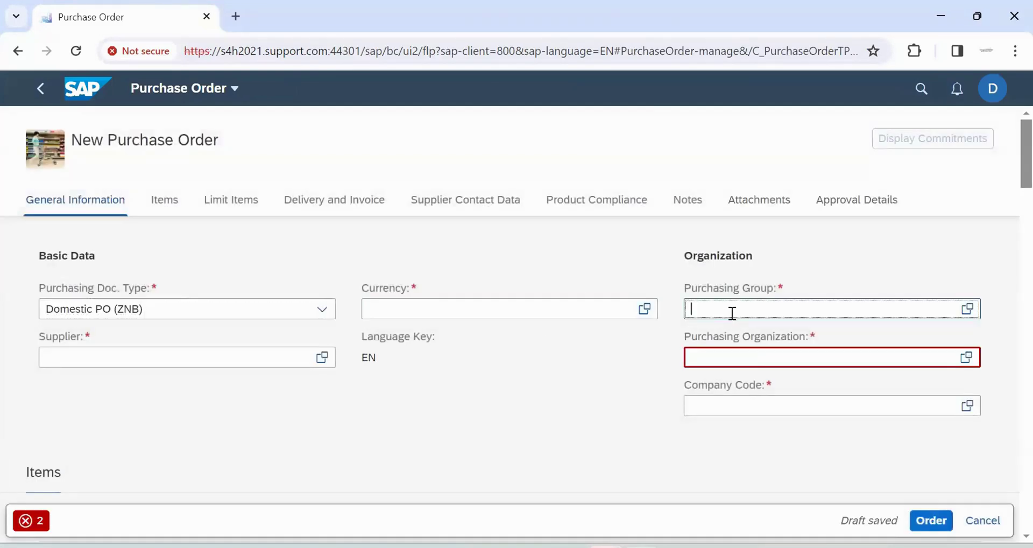
text(100)
key(Return)
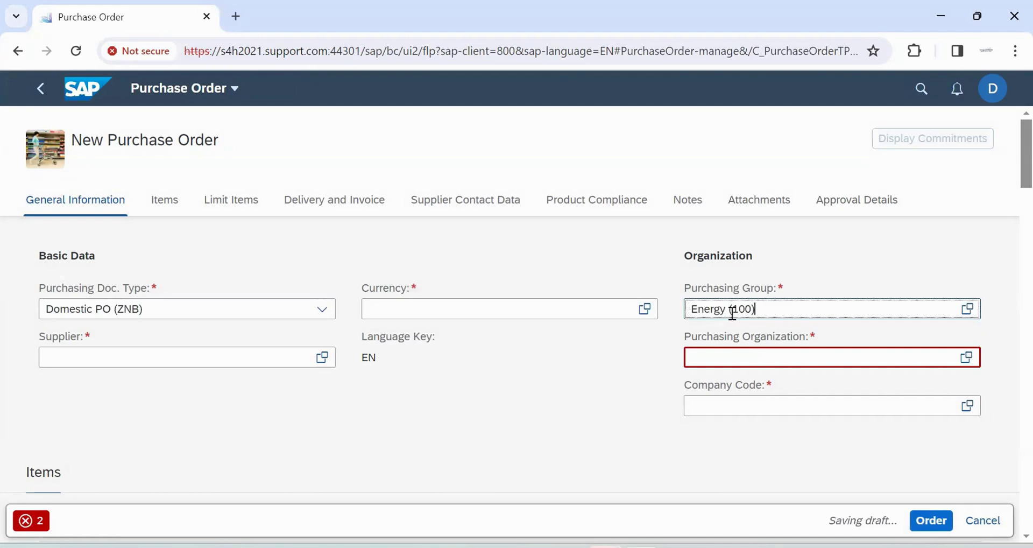
Choose purchasing organization AZ05 and supplier S.R. Engineering Works
click(719, 362)
text(az05)
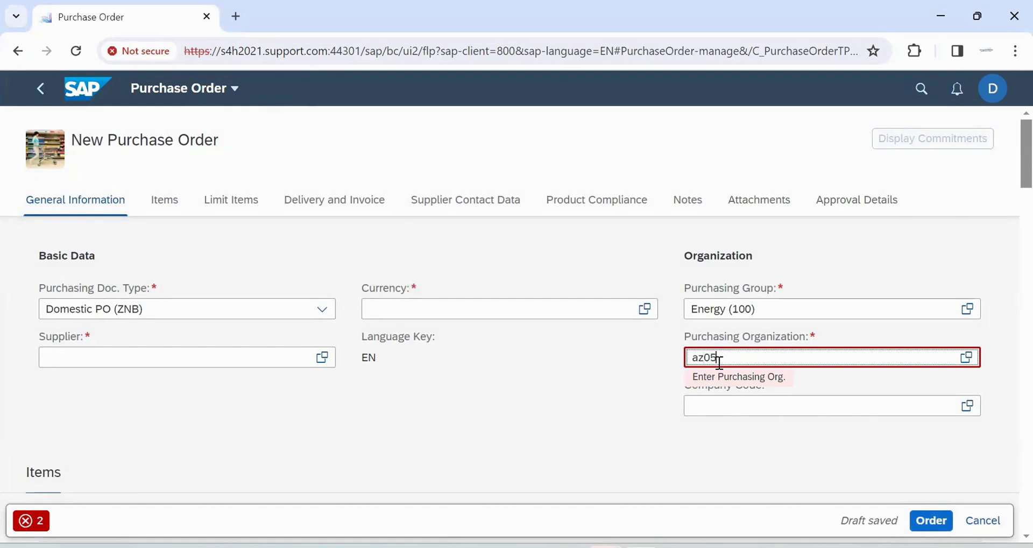
click(667, 465)
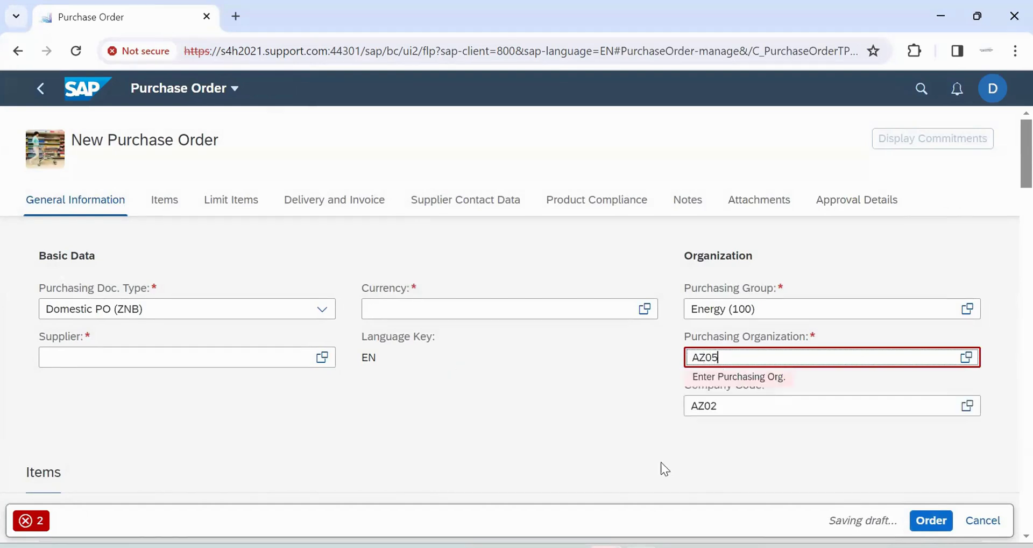
click(222, 357)
text(30121)
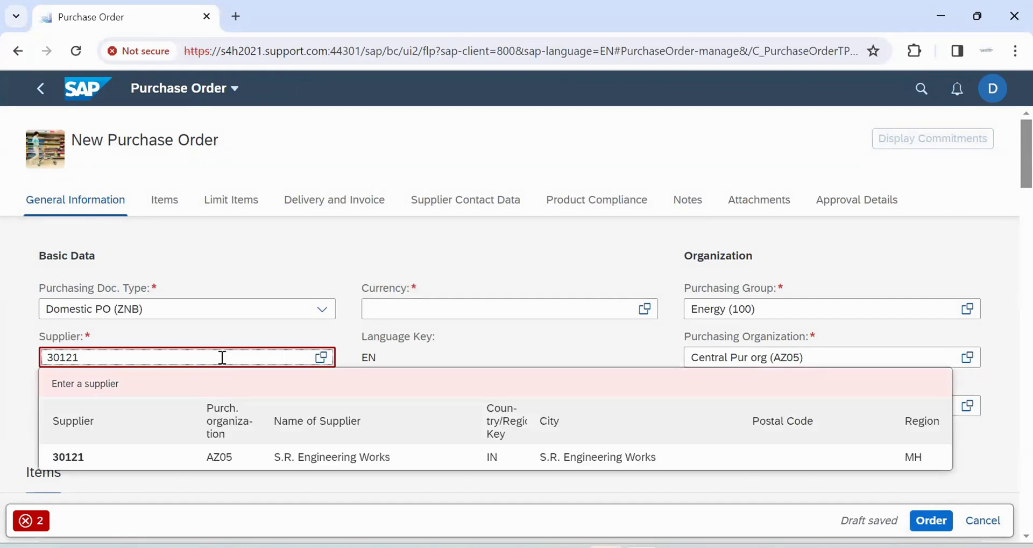
click(252, 456)
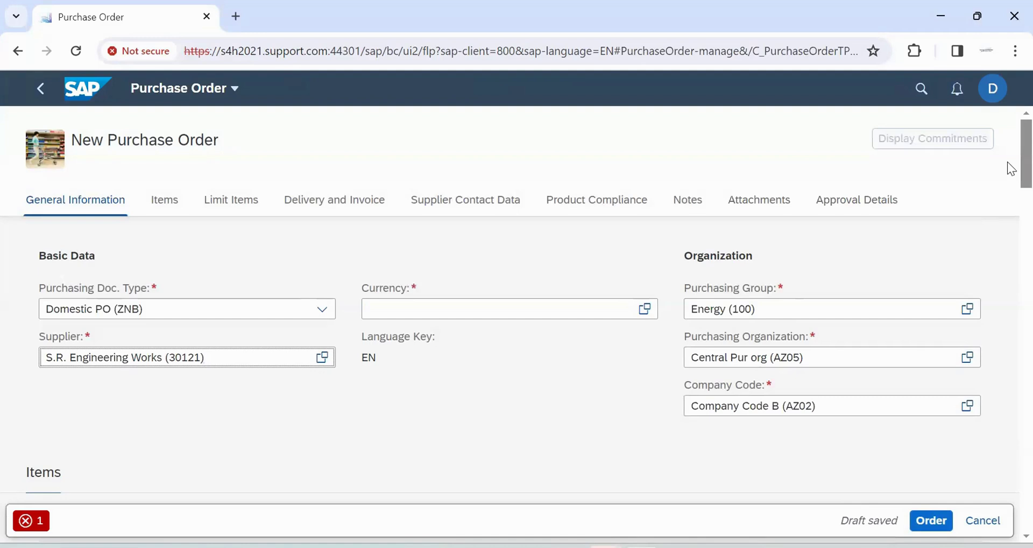
Add item row 10 with material 2000131 (HAND GLOVES)
scroll(1006, 161, down, 4)
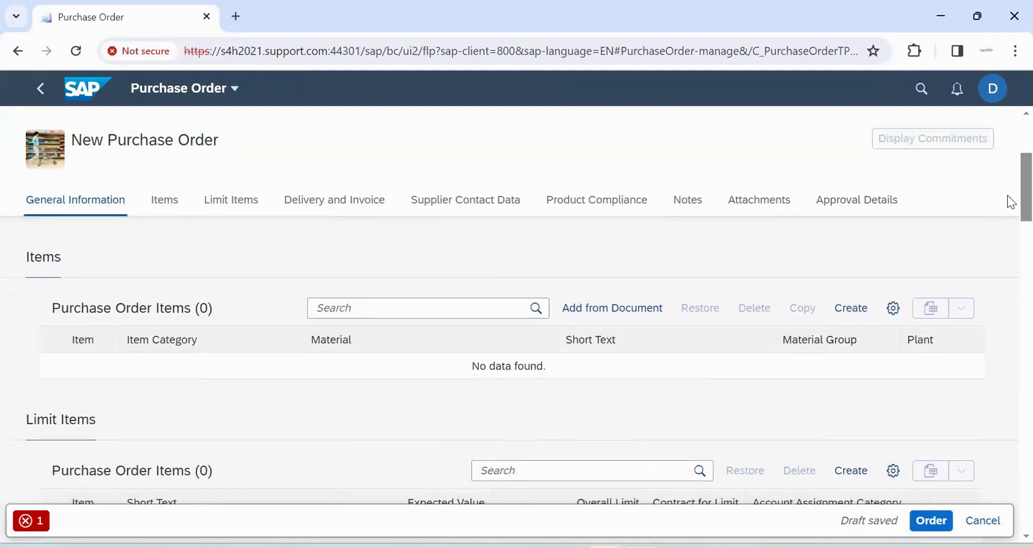
click(842, 311)
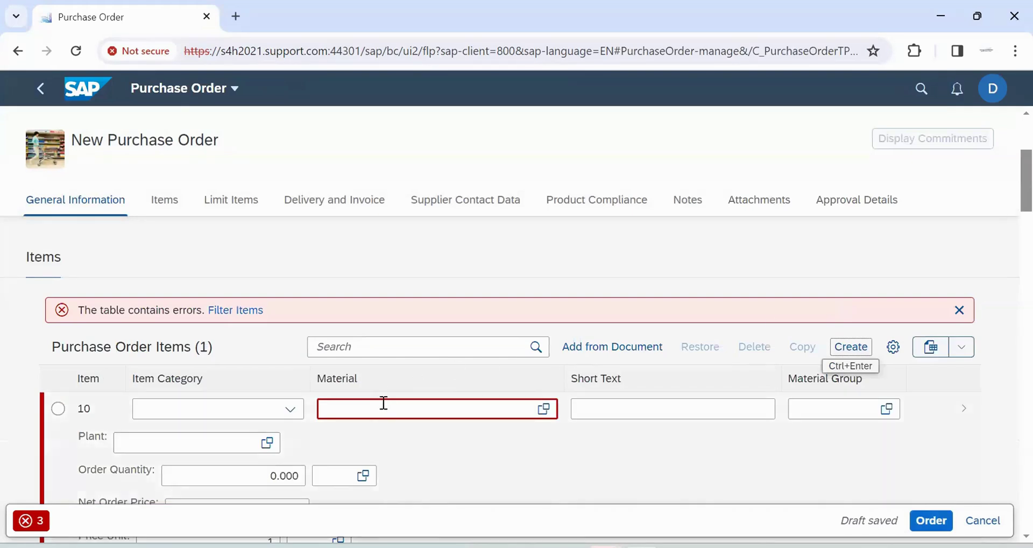
click(383, 407)
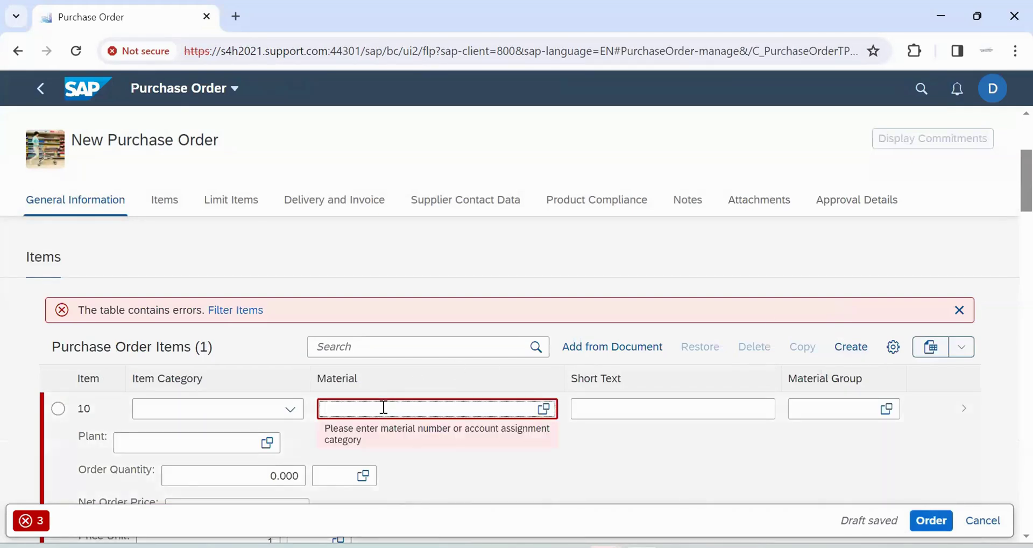
text(20000)
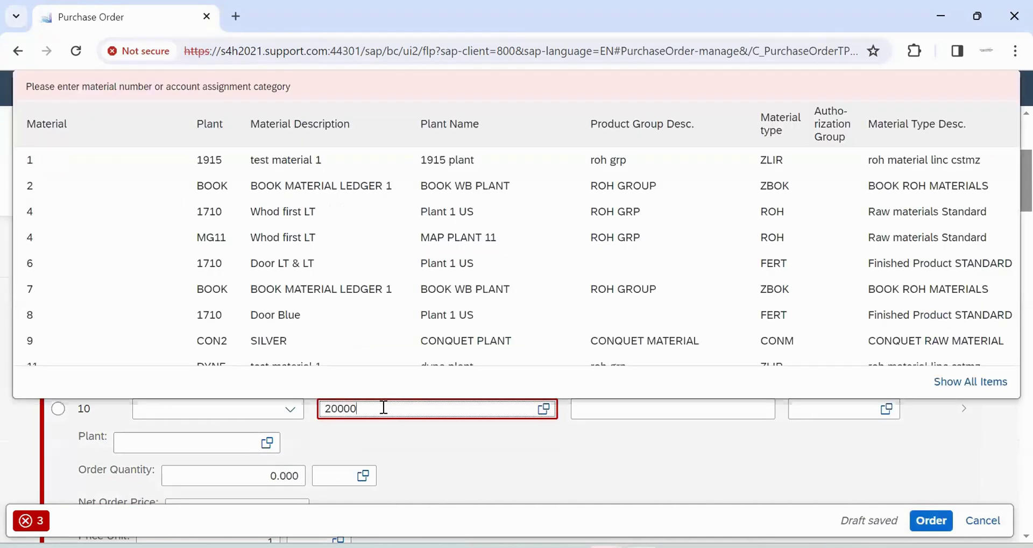
text(131)
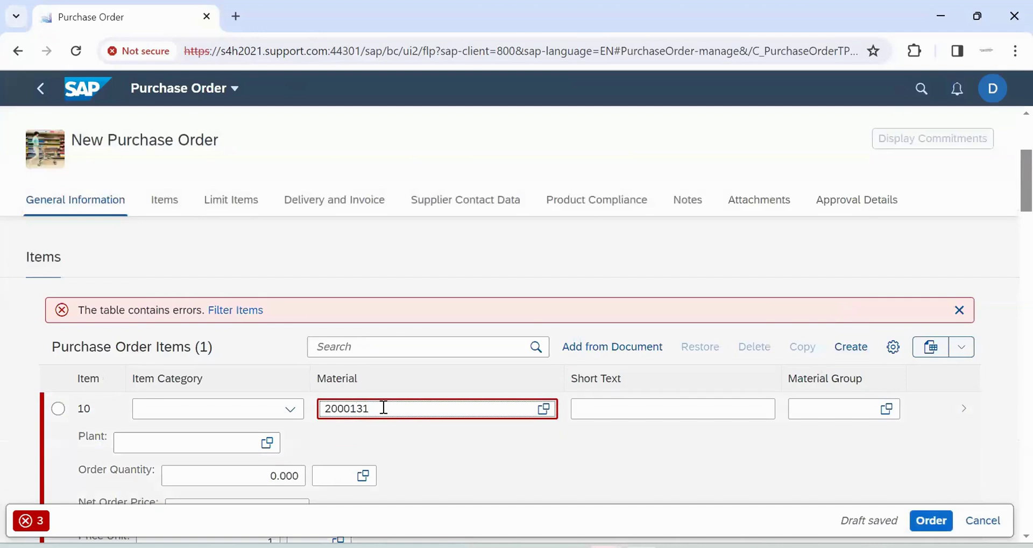
key(Return)
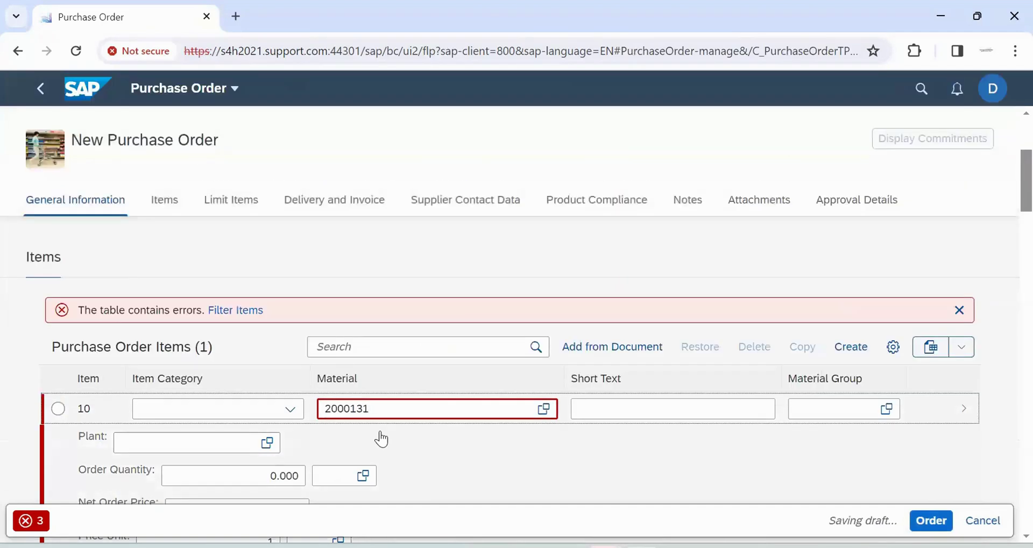
Set item 10's plant to AZ04 and its order quantity to 100 PC
click(179, 445)
text(az05)
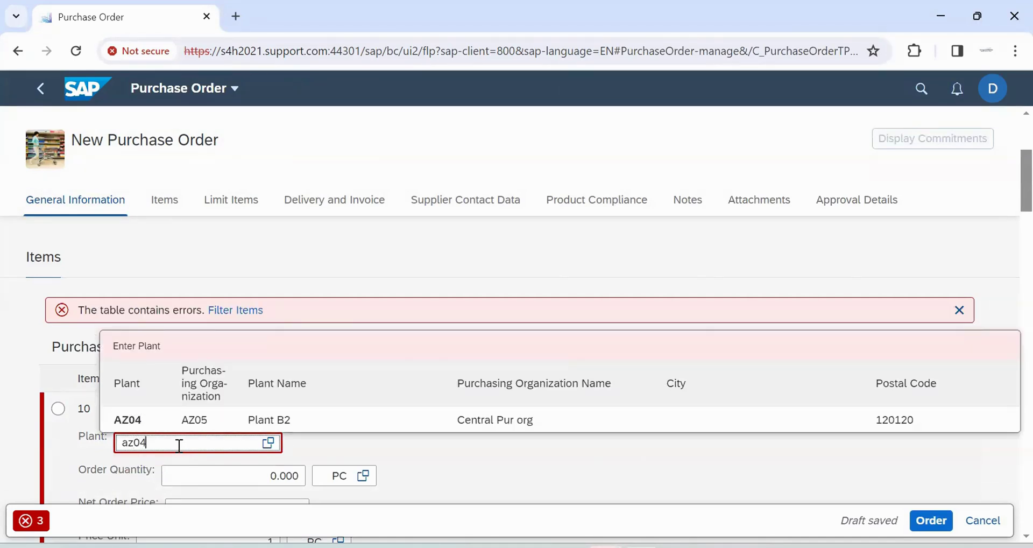
click(179, 429)
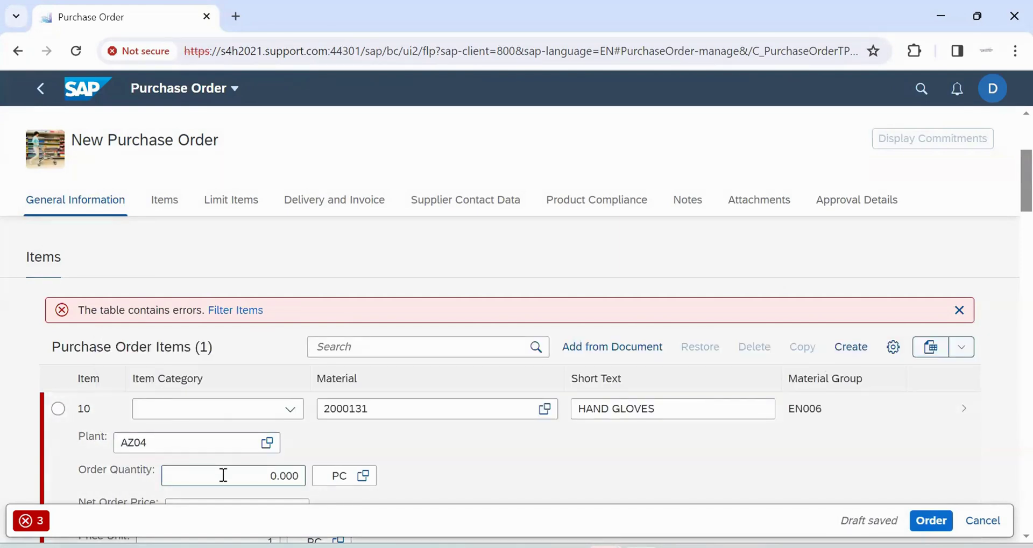
drag(224, 475, 303, 476)
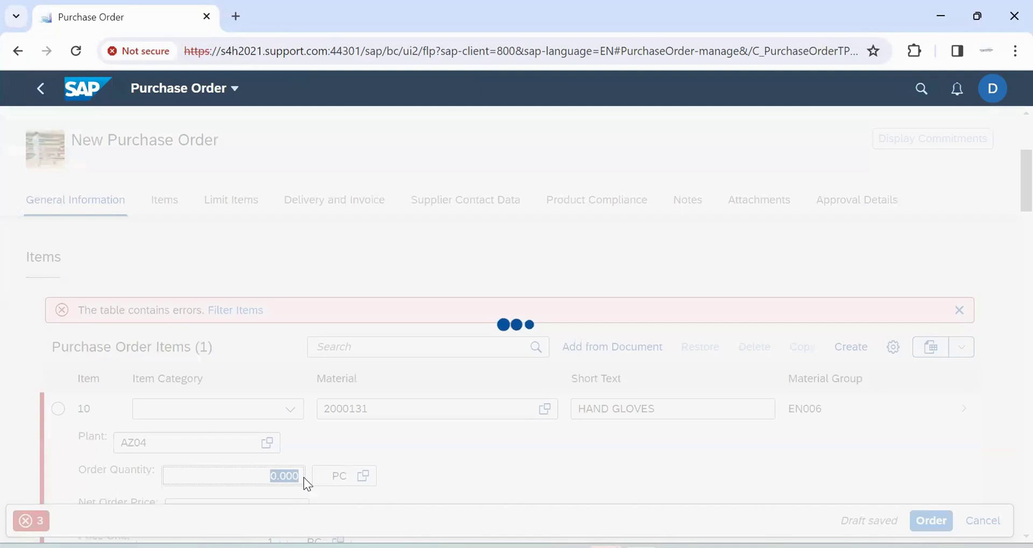
drag(260, 474, 335, 476)
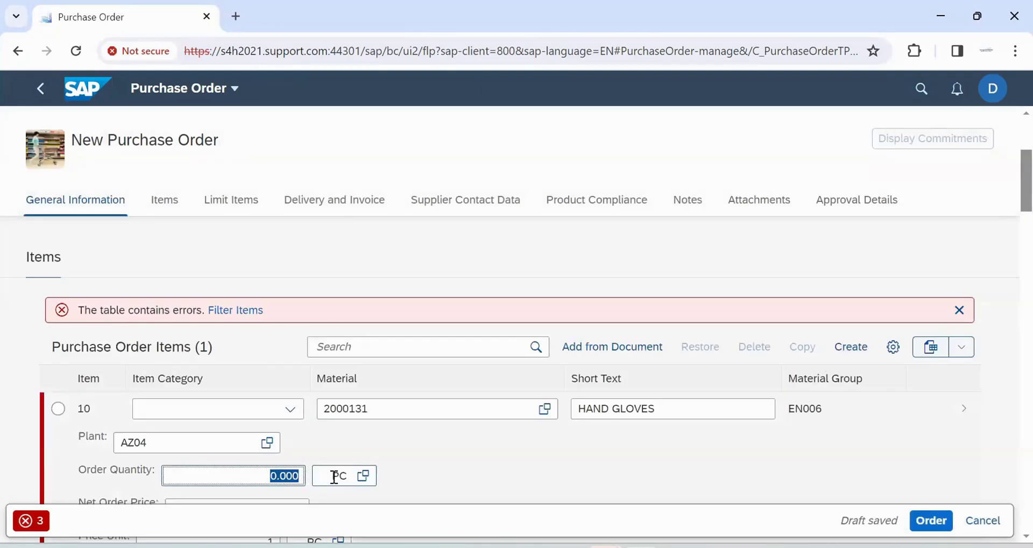
text(1)
key(Return)
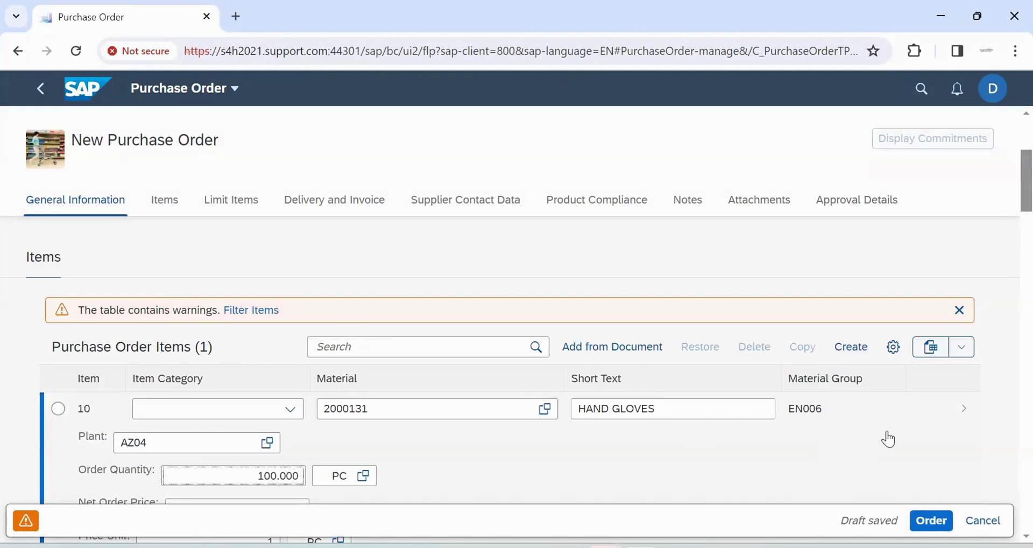
Open item 10's details and check its delivery address, PB00 pricing and account assignments
click(966, 414)
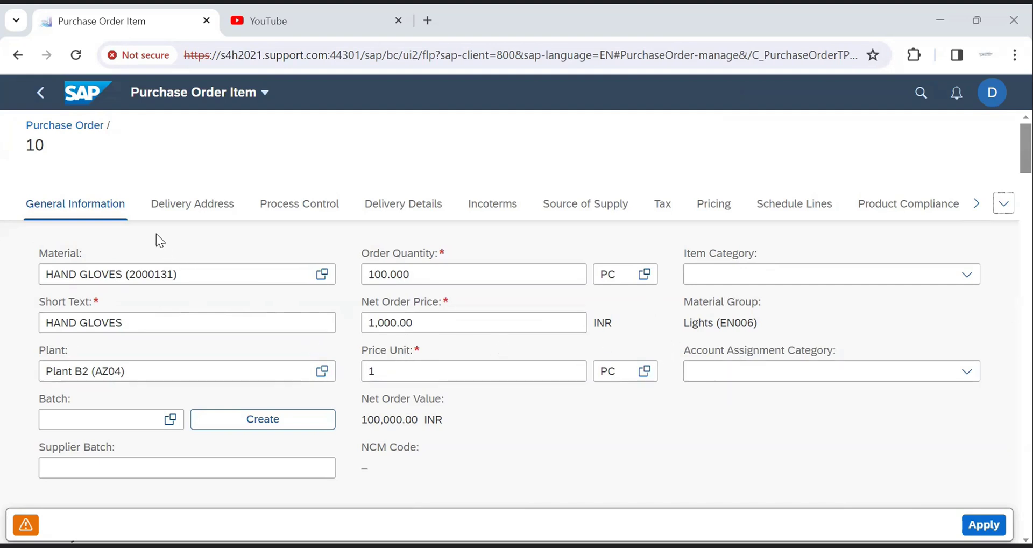
click(205, 210)
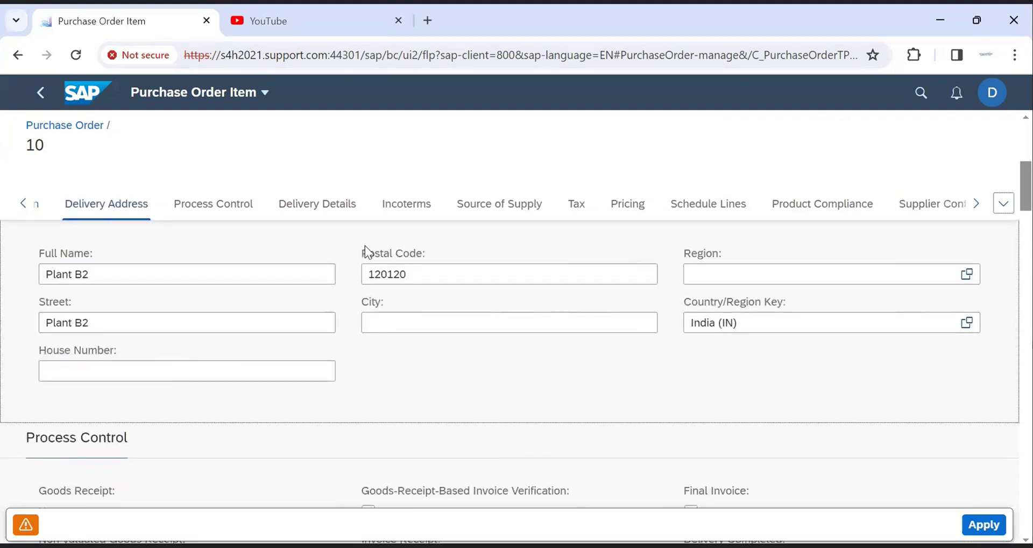
click(635, 203)
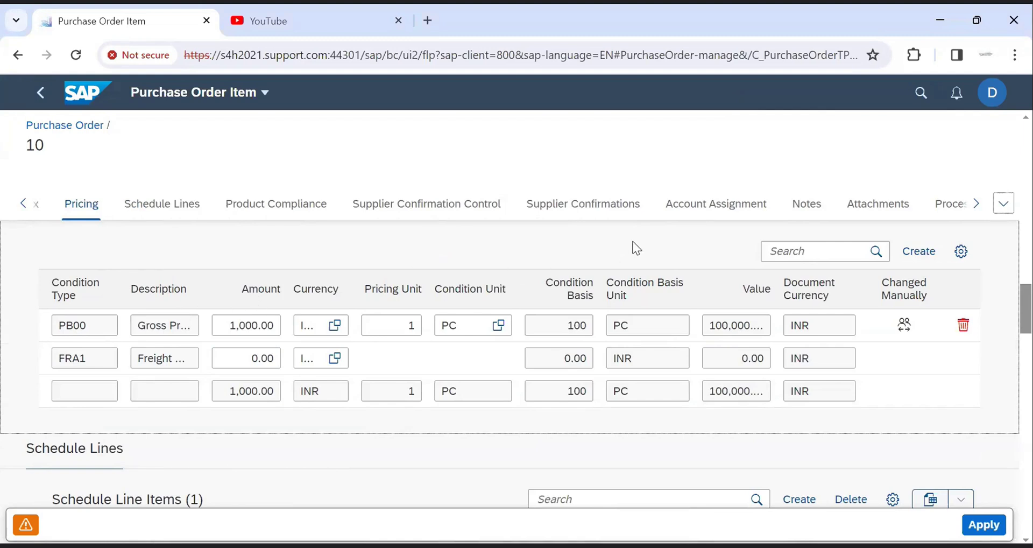
click(703, 211)
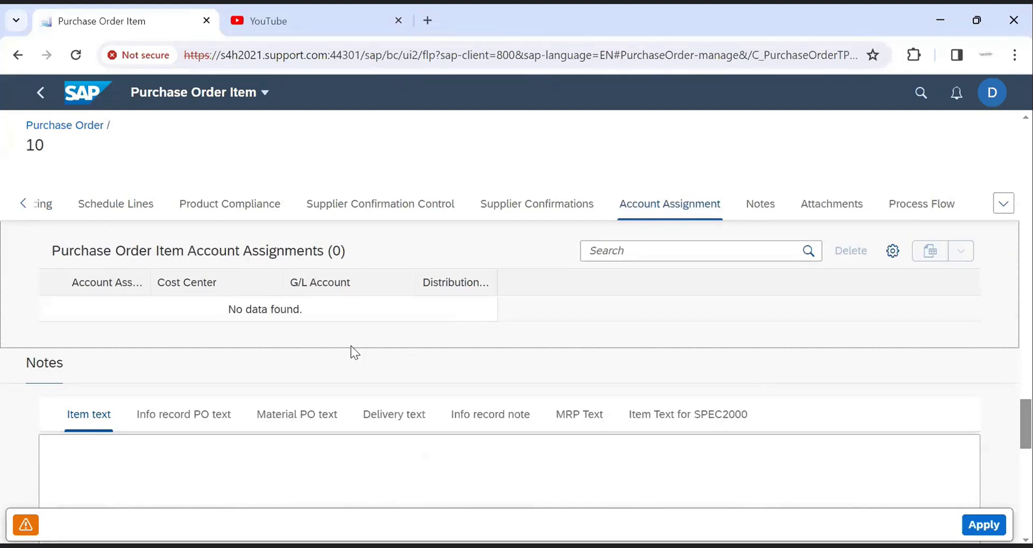
click(982, 524)
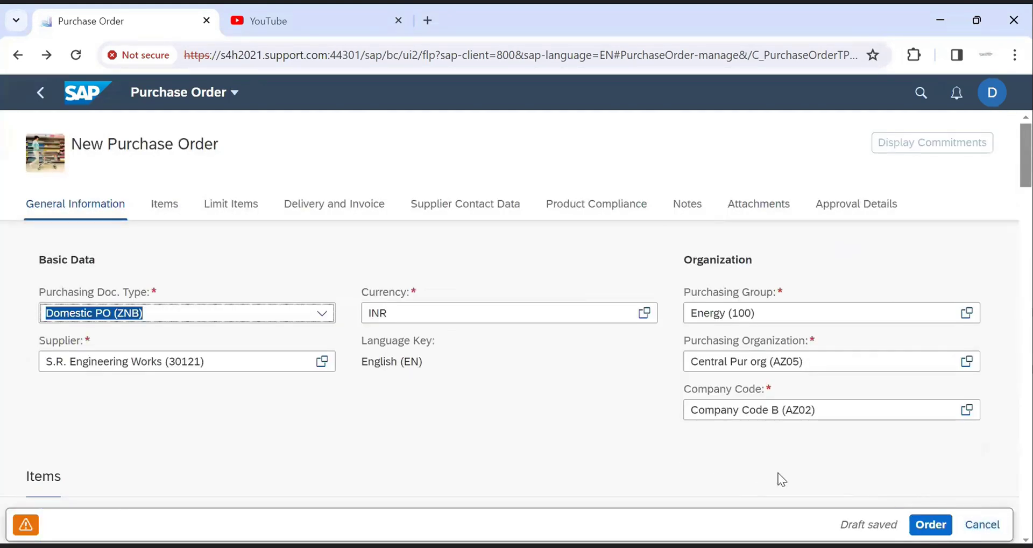
click(920, 523)
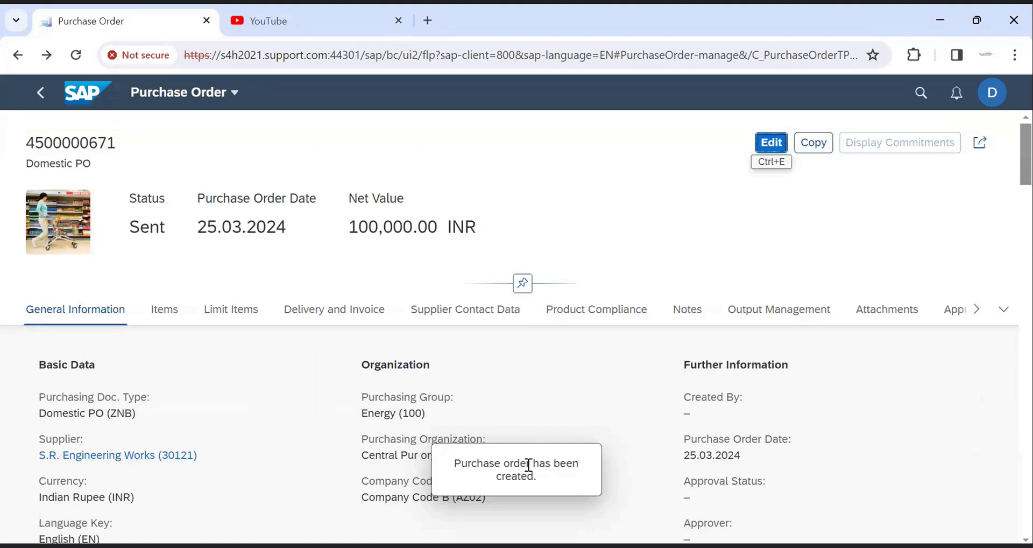
drag(26, 142, 126, 147)
click(127, 147)
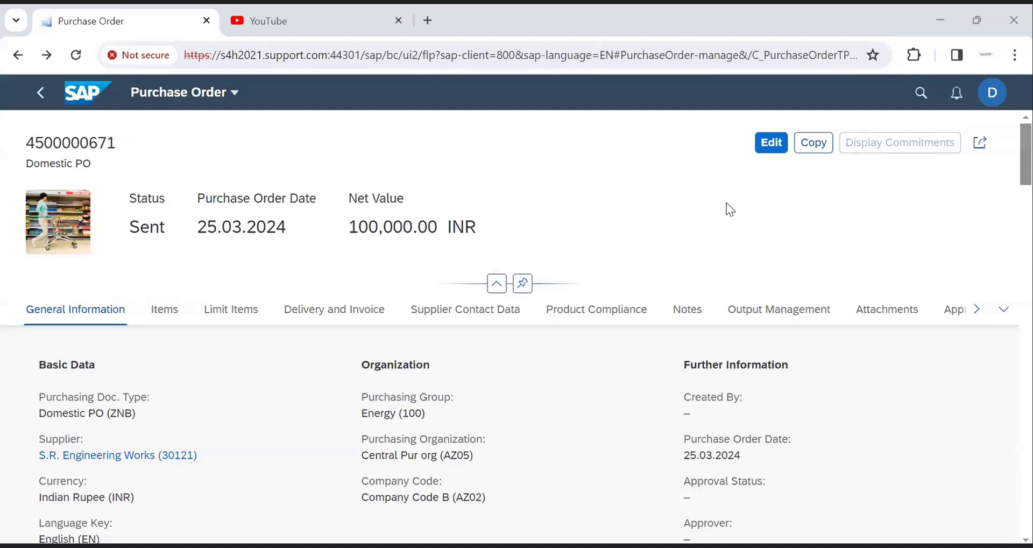
click(773, 144)
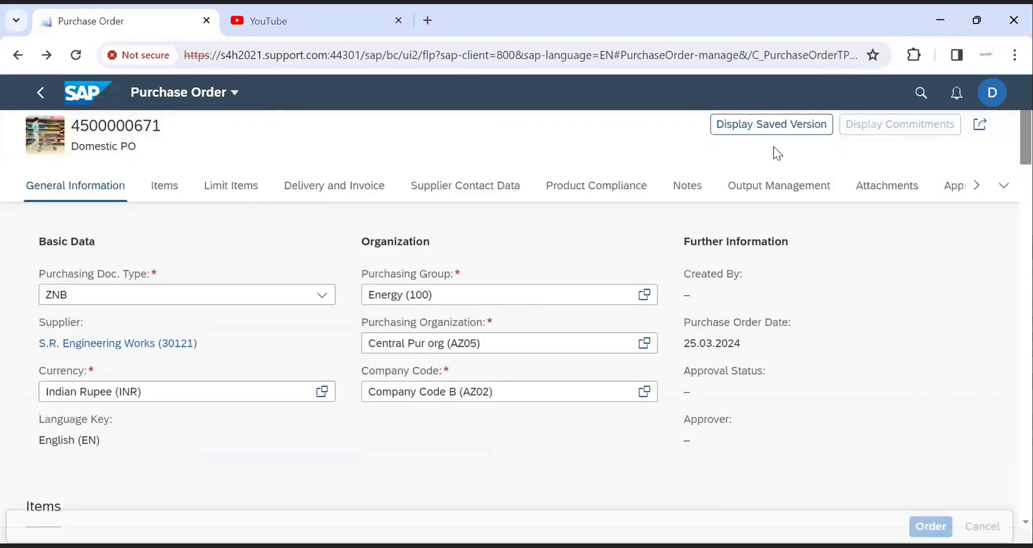
scroll(1006, 161, down, 5)
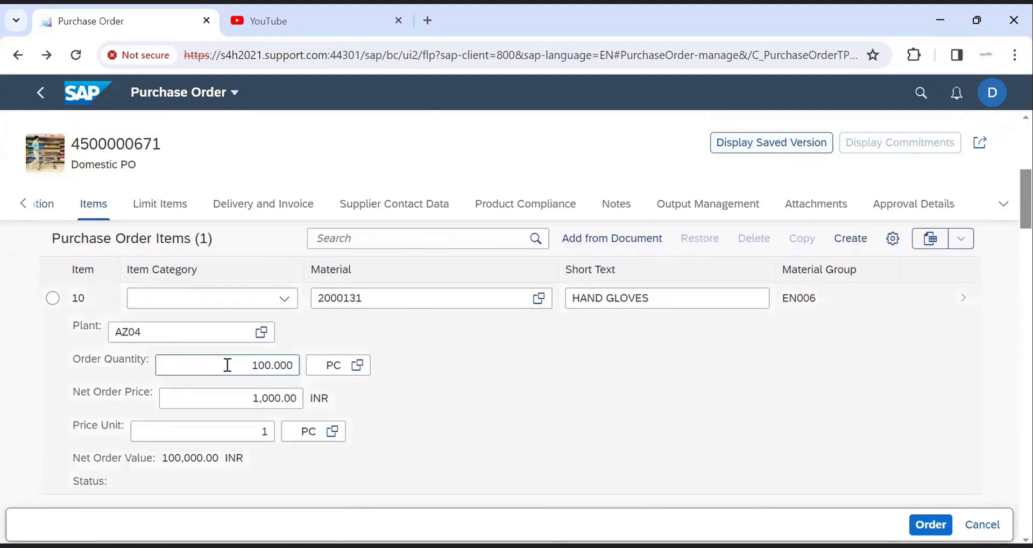
double_click(267, 364)
text(1)
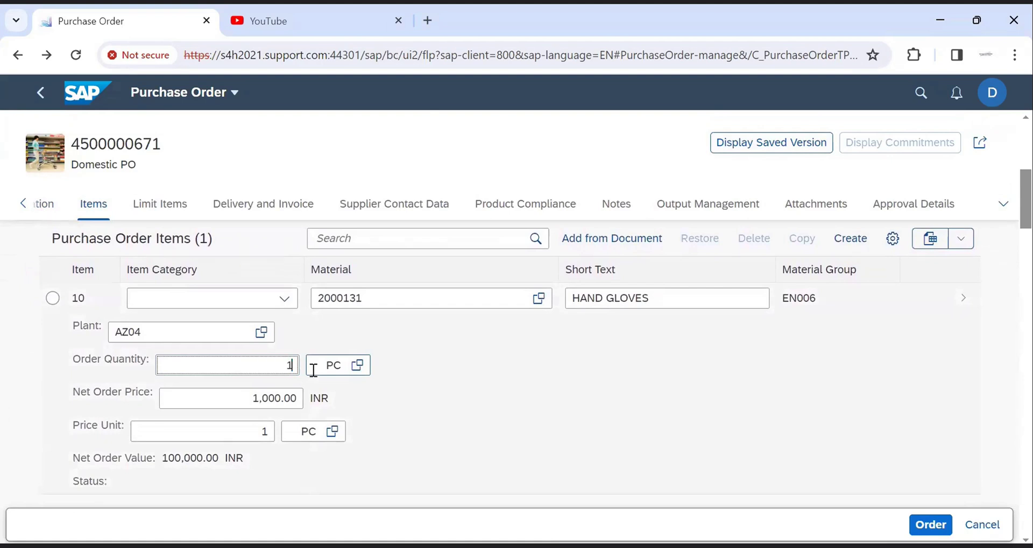
text(20)
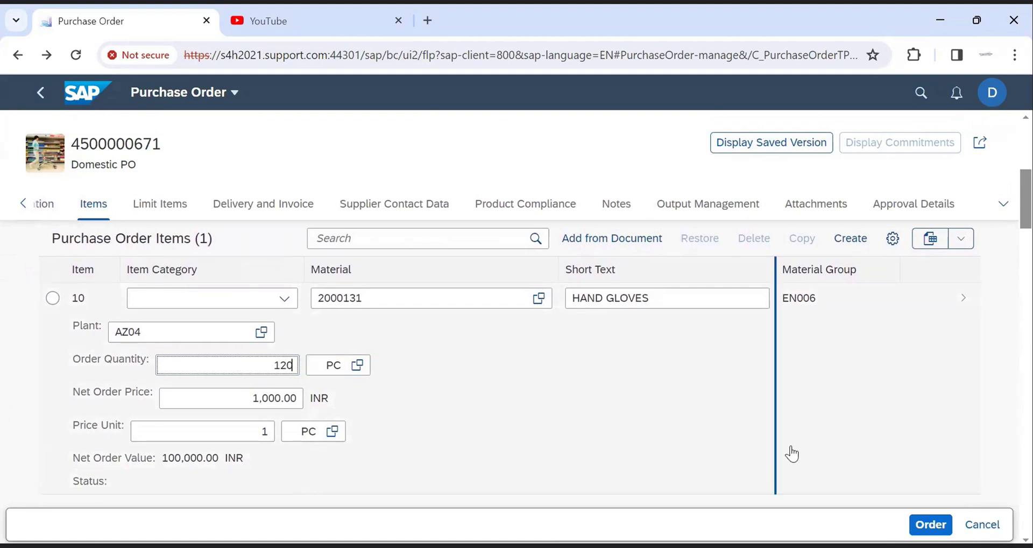
click(924, 524)
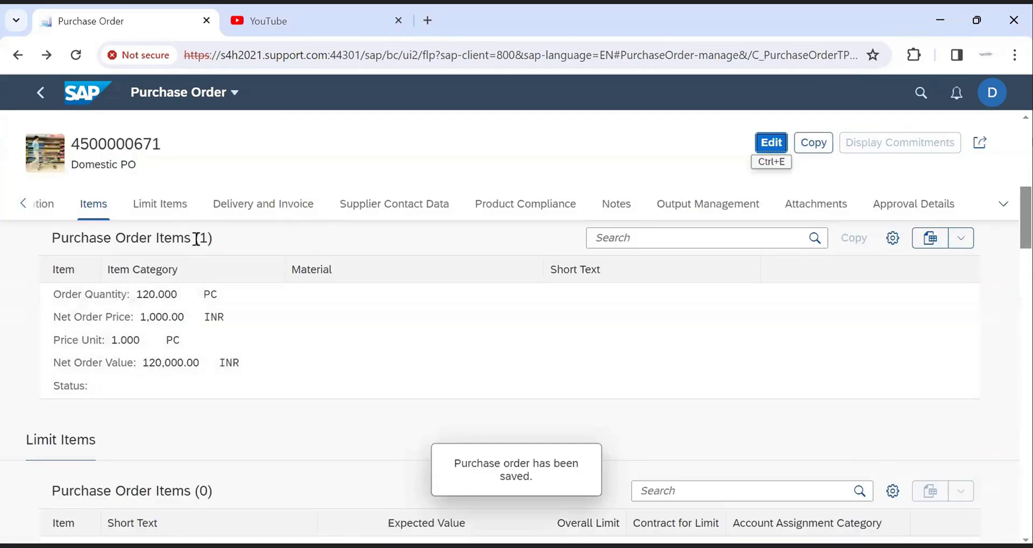
Return to the order list and filter it by plant AZ04, showing 6 orders
click(41, 96)
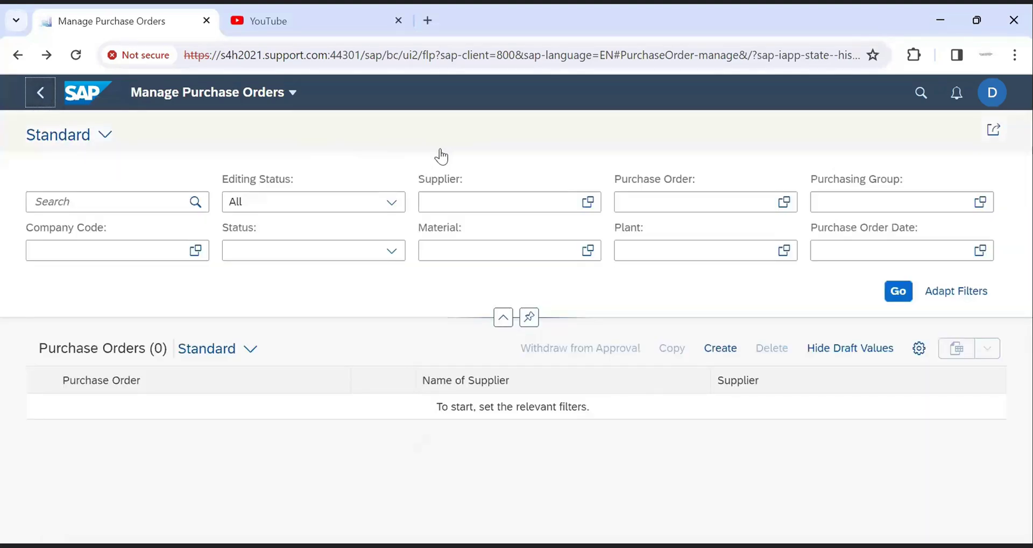
click(630, 250)
text(az)
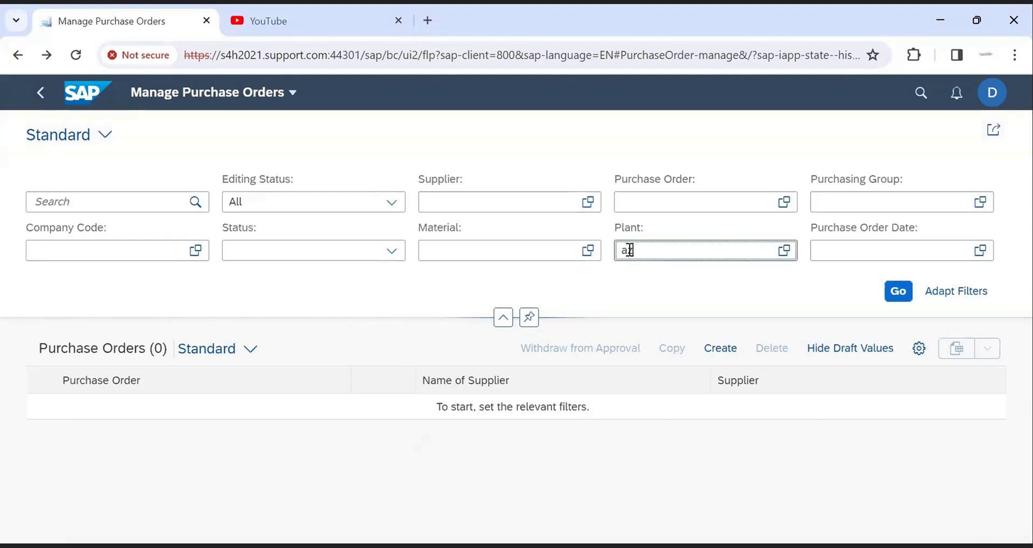
text(04)
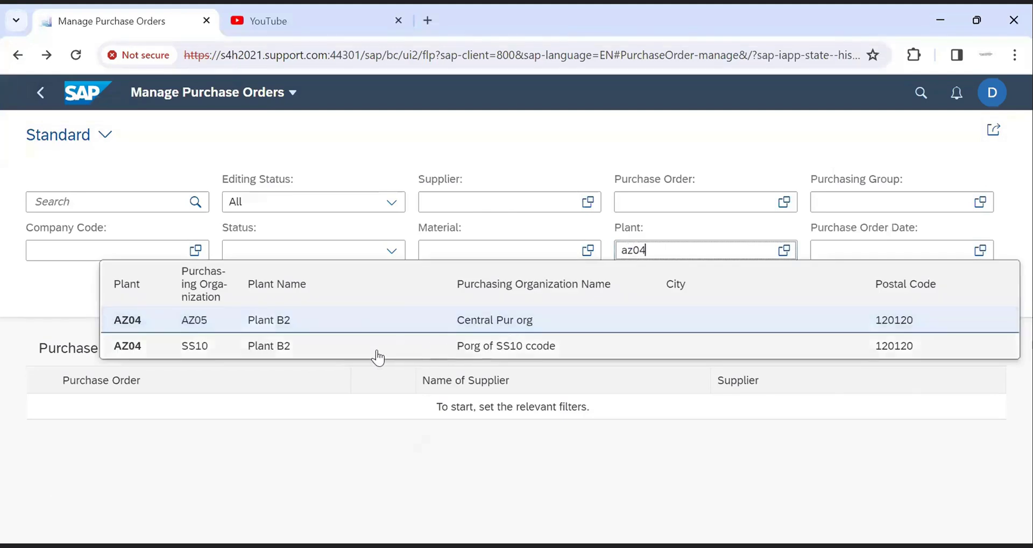
click(334, 322)
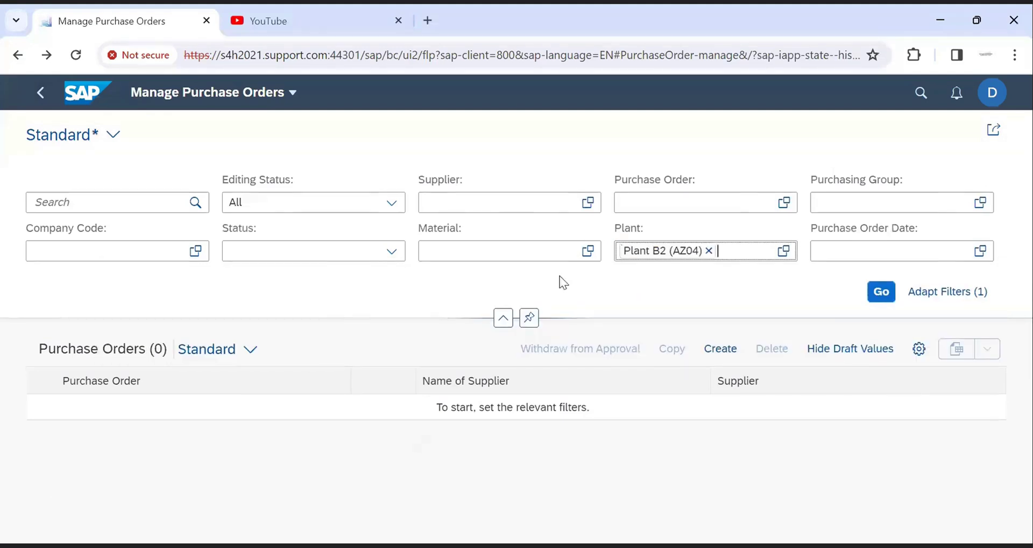
click(875, 298)
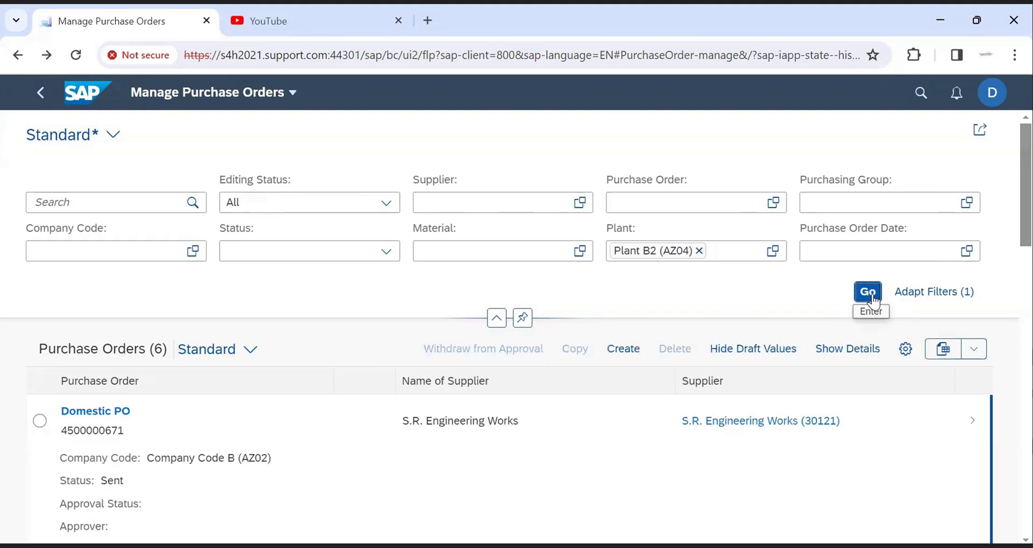
Review the purchase order table's column settings and close them keeping all columns
click(906, 351)
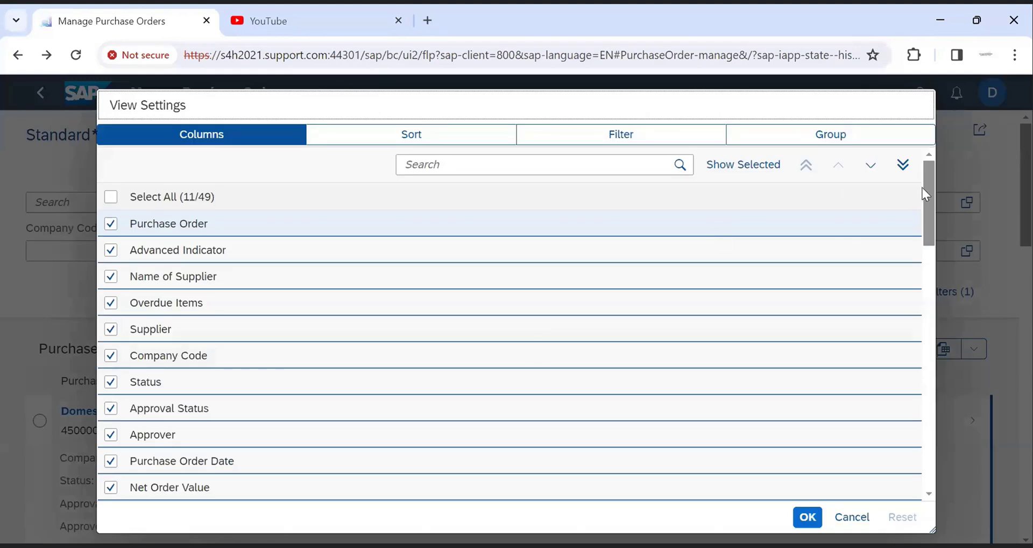
mouse_move(930, 190)
mouse_down()
mouse_move(921, 346)
mouse_move(932, 200)
mouse_up()
click(807, 517)
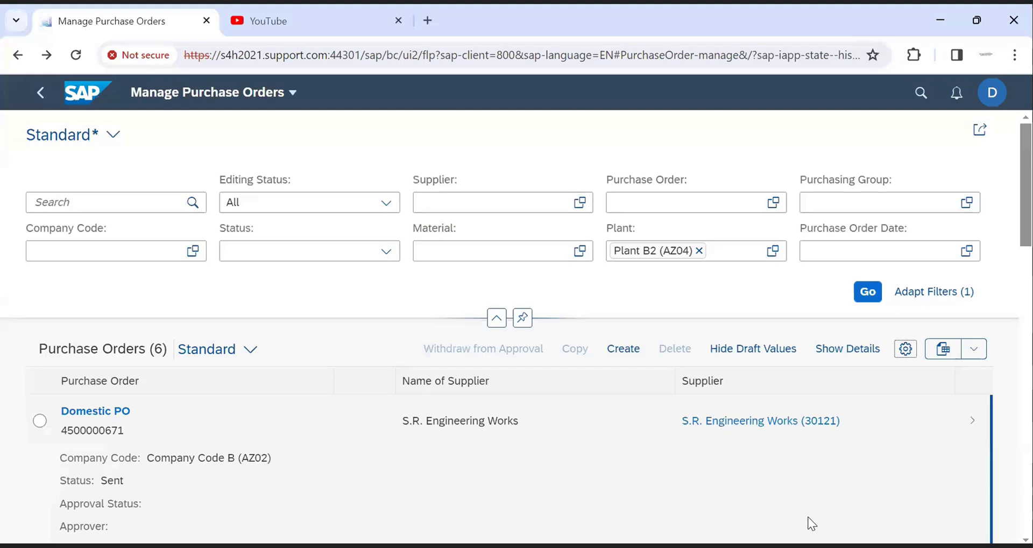
Save the current plant AZ04 filters as a new view named ZMM_Po1
click(113, 135)
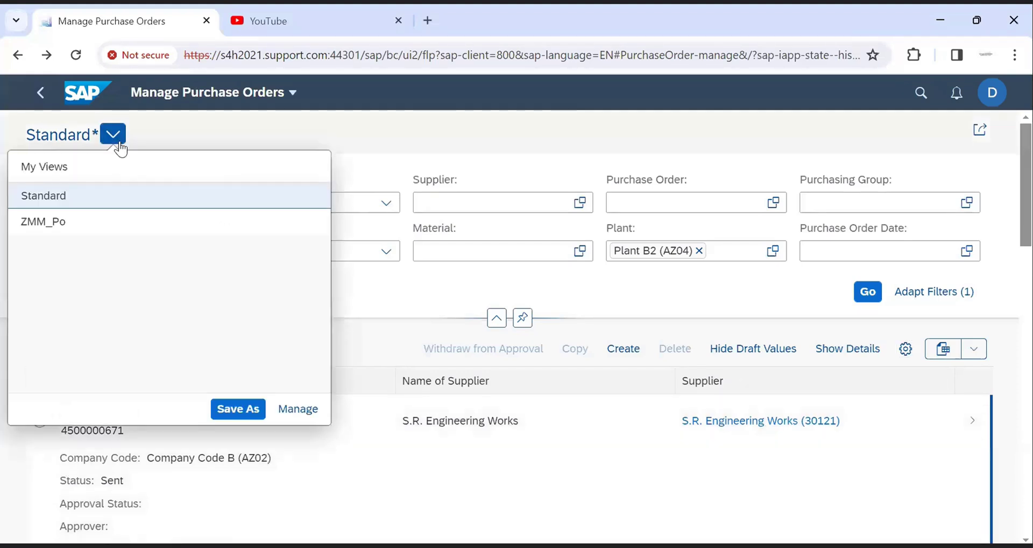
click(241, 408)
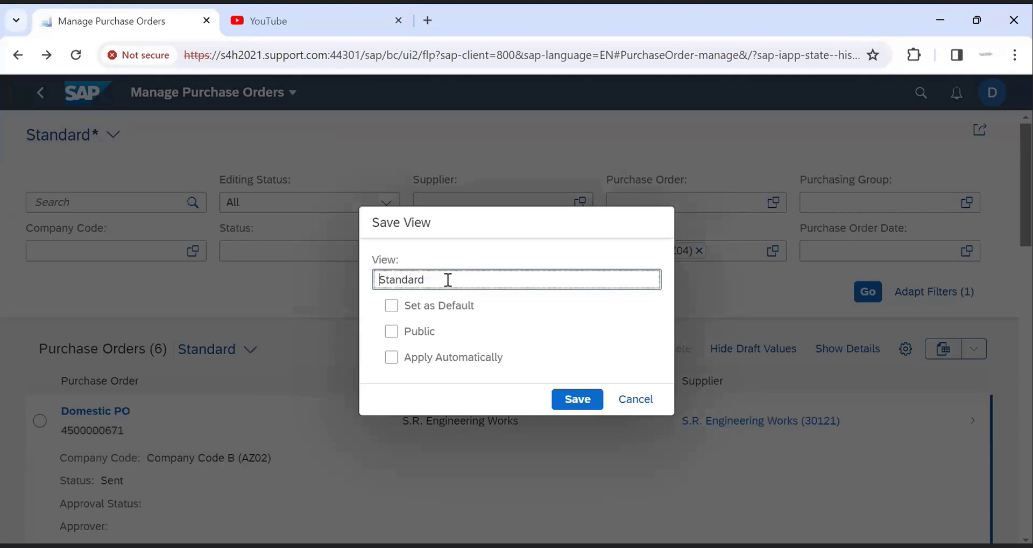
text(ZMM)
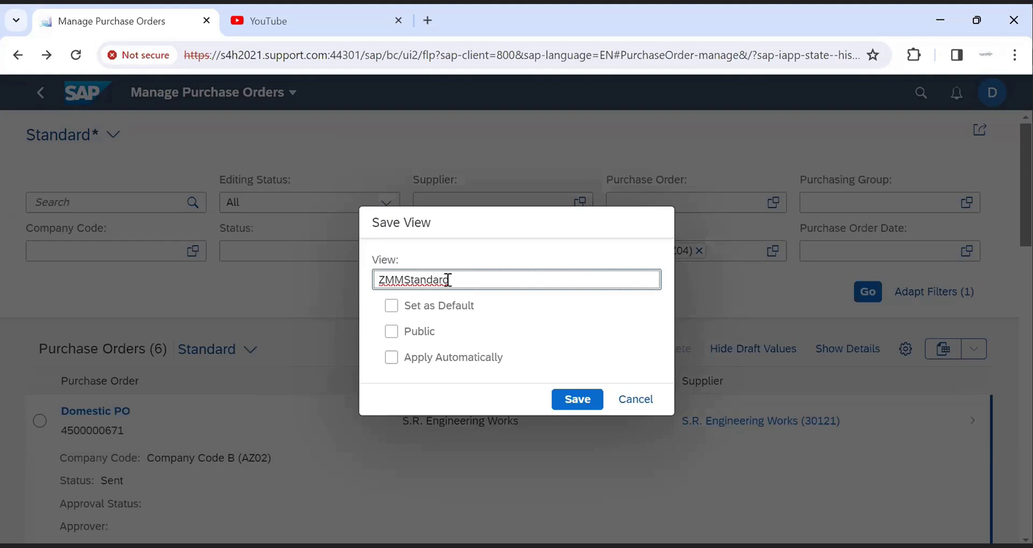
key(BackSpace)
key(BackSpace)
key(BackSpace)
key(BackSpace)
key(BackSpace)
key(BackSpace)
key(BackSpace)
text(_Po1)
click(584, 402)
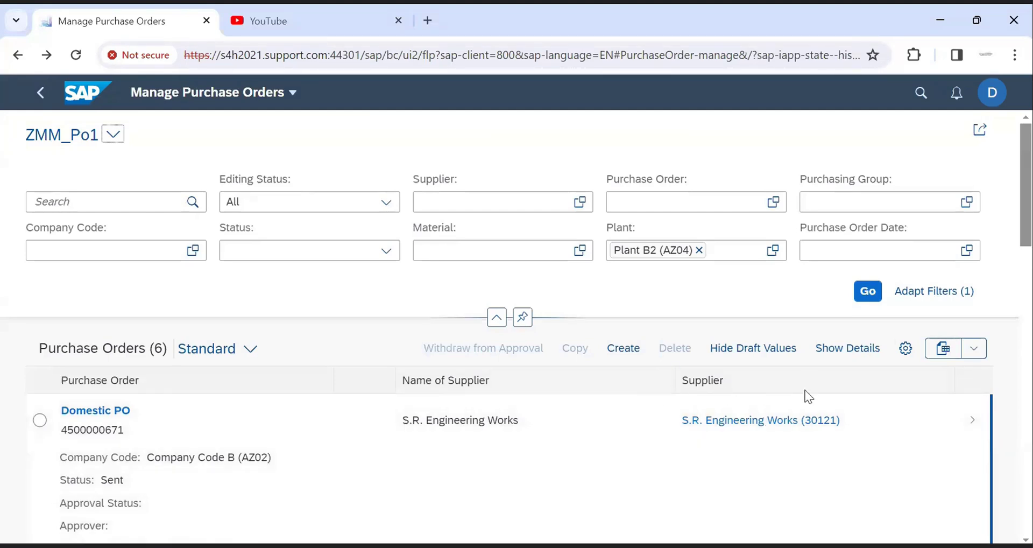
Export the six plant-filtered purchase orders to a spreadsheet
click(942, 349)
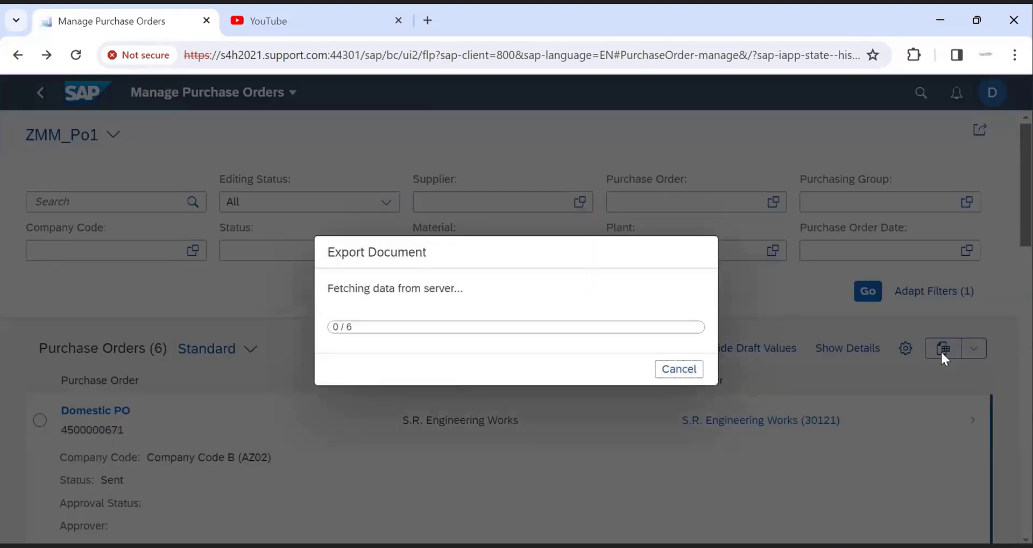